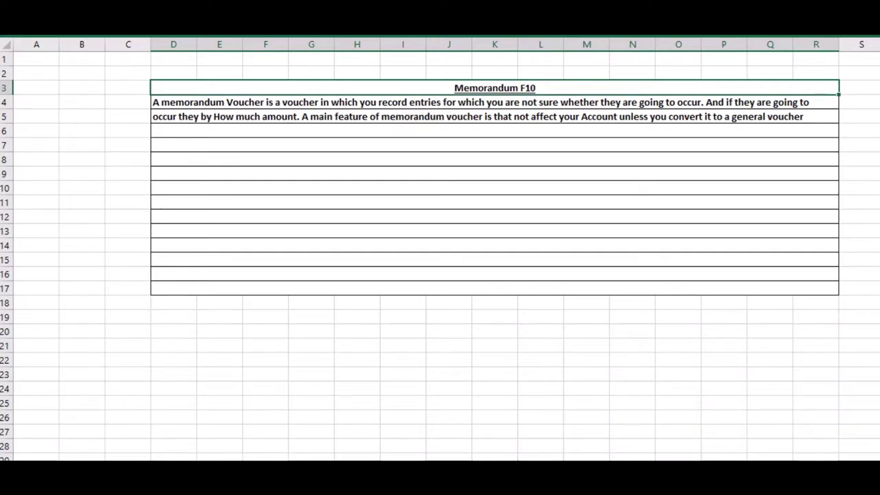
Switch to Tally and view the balance sheet of KIT Manufacture & Solution
key(alt+Tab)
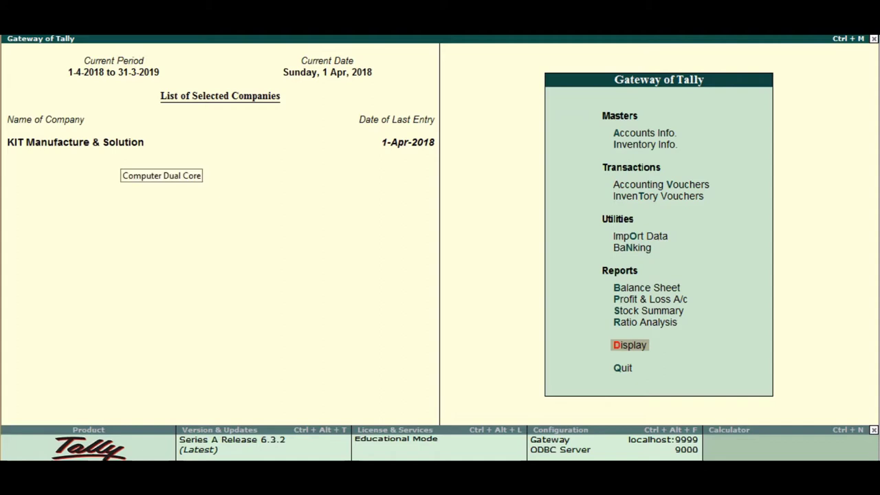
key(Up)
key(Up)
key(Up)
key(Up)
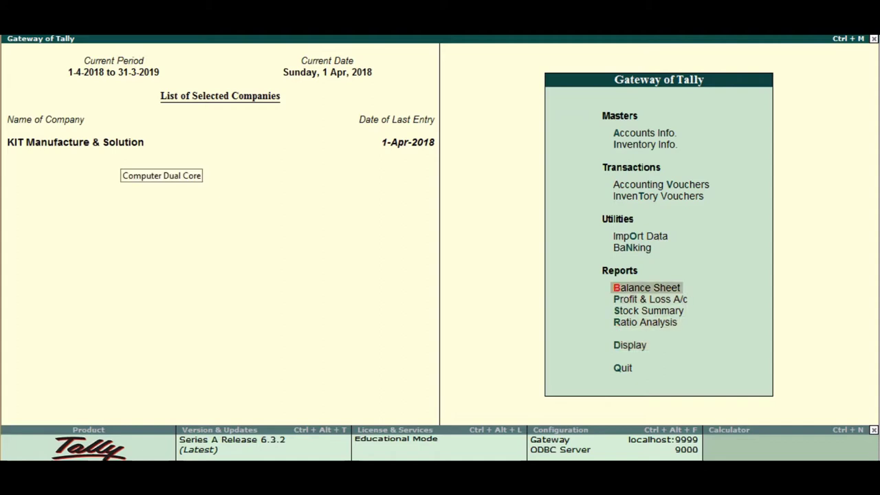
key(Return)
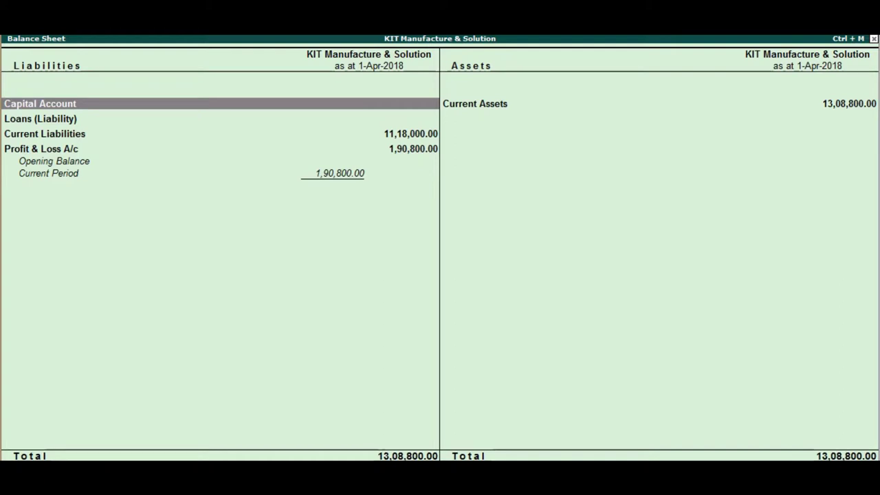
key(Escape)
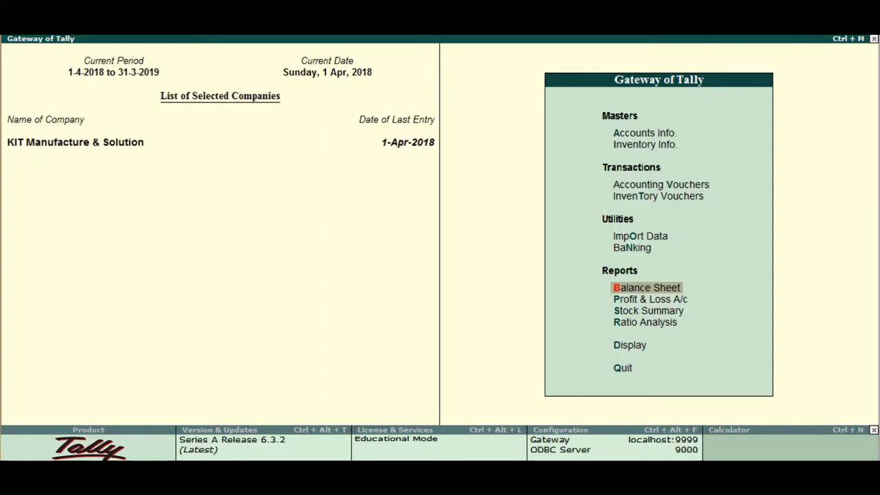
Enable the use of reversing journals and optional vouchers in the company's accounting features and save the settings
key(Up)
key(Up)
key(Up)
key(Up)
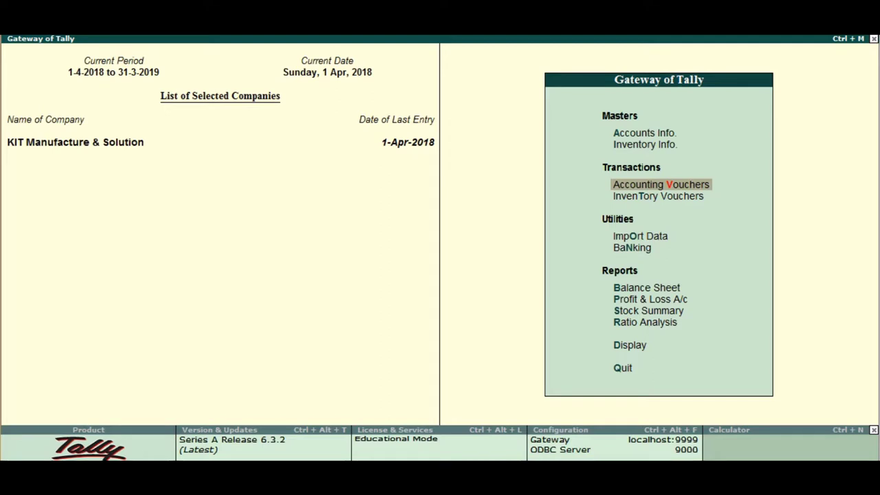
key(F11)
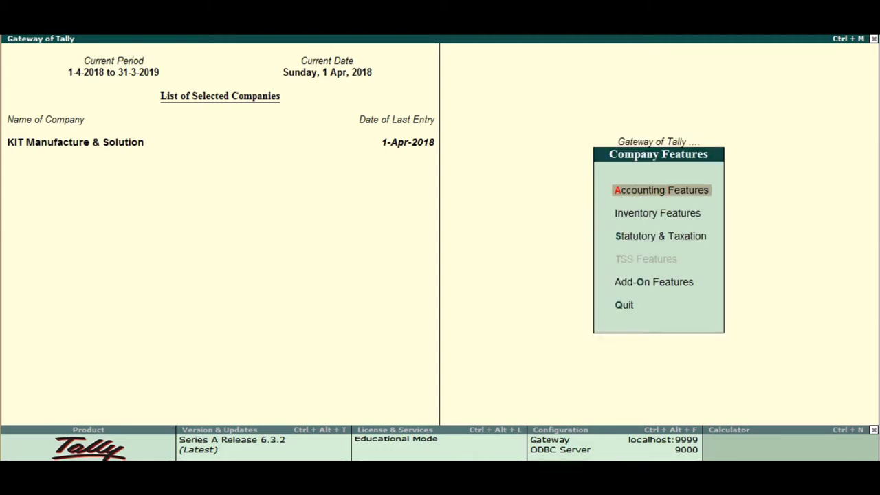
key(Return)
key(Return)
key(Return)
key(Return)
key(Return)
key(Return)
key(Return)
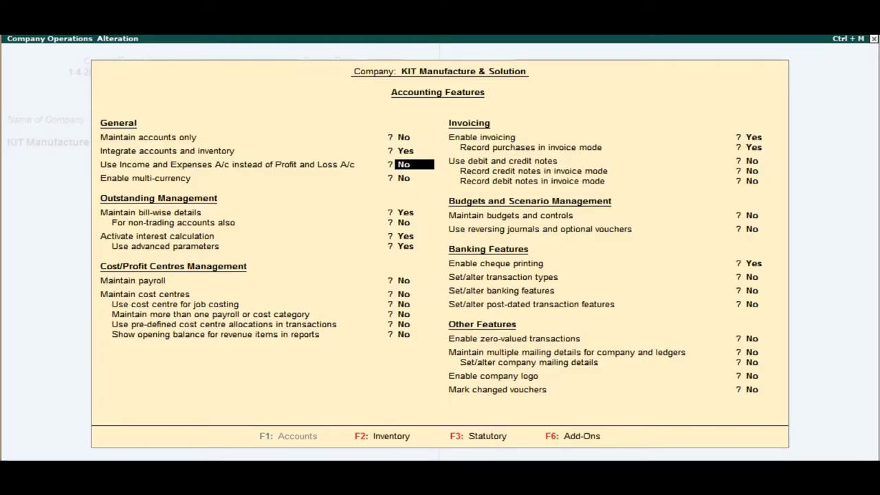
key(Return)
key(Return)
key(Return)
key(Return)
key(Return)
key(Return)
key(Return)
key(Return)
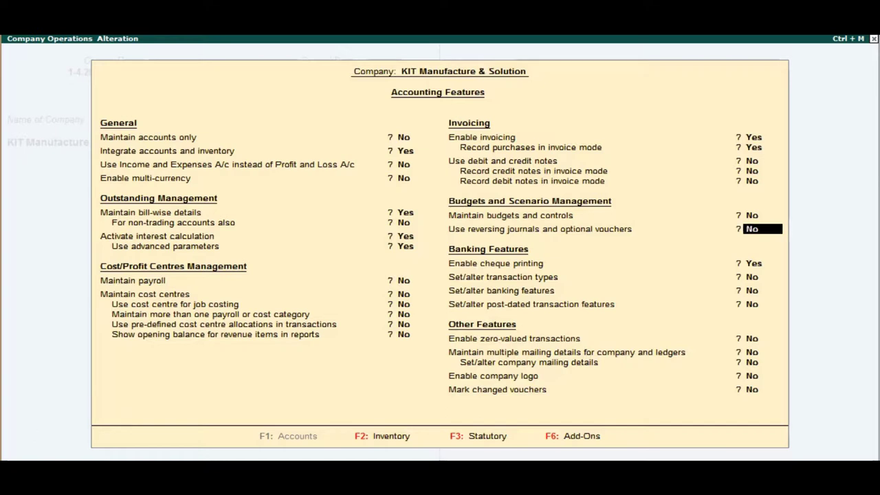
text(y)
key(Return)
key(Return)
key(Return)
key(Return)
key(Return)
key(Return)
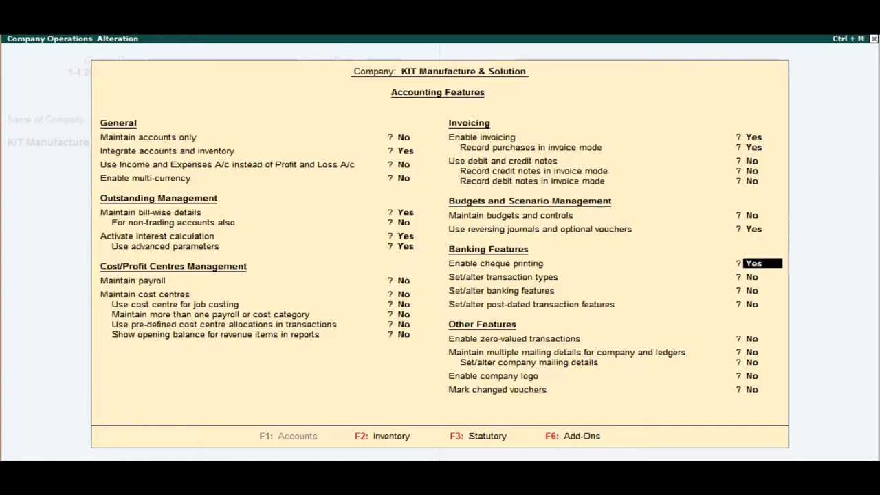
key(Return)
key(Return)
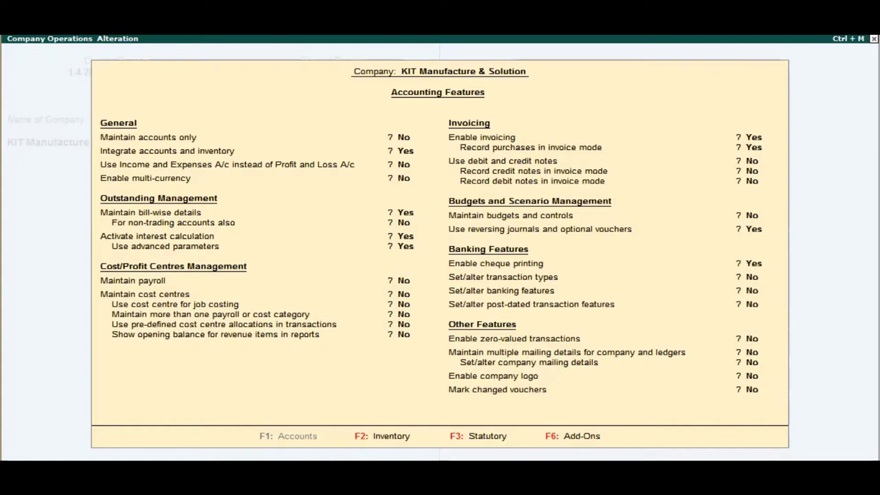
key(y)
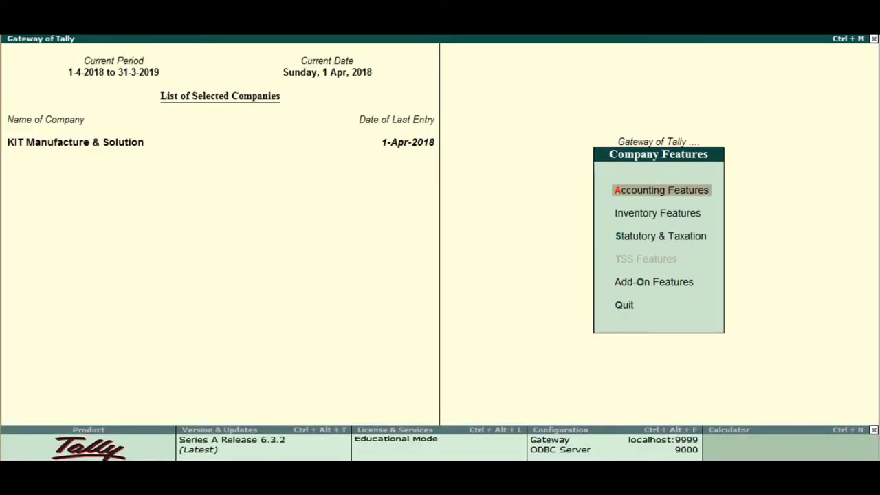
key(Escape)
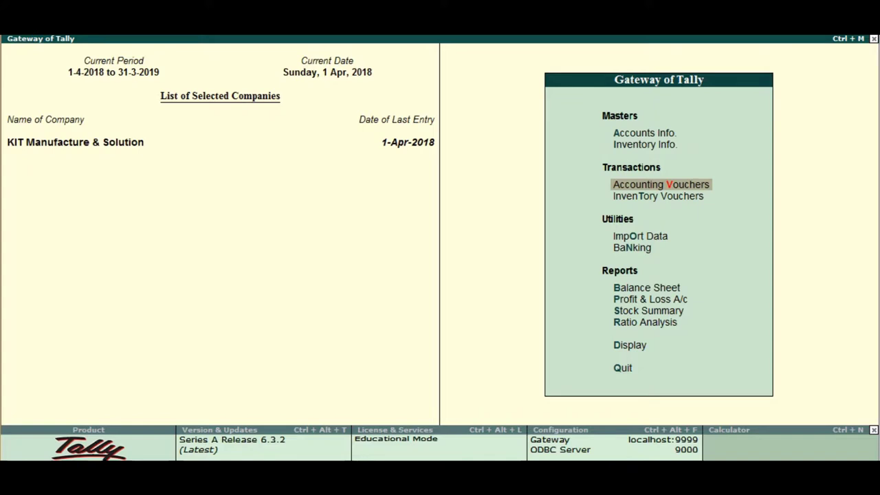
Open accounting voucher entry and start a new memorandum voucher
key(v)
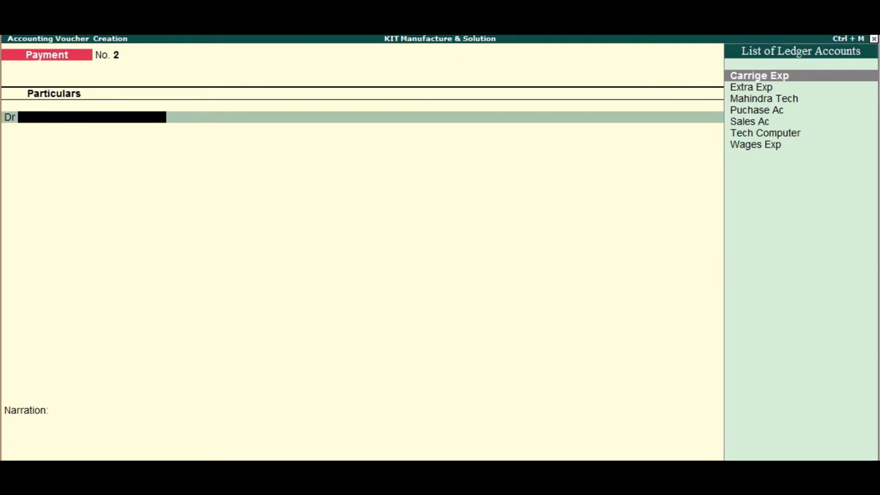
key(alt+F10)
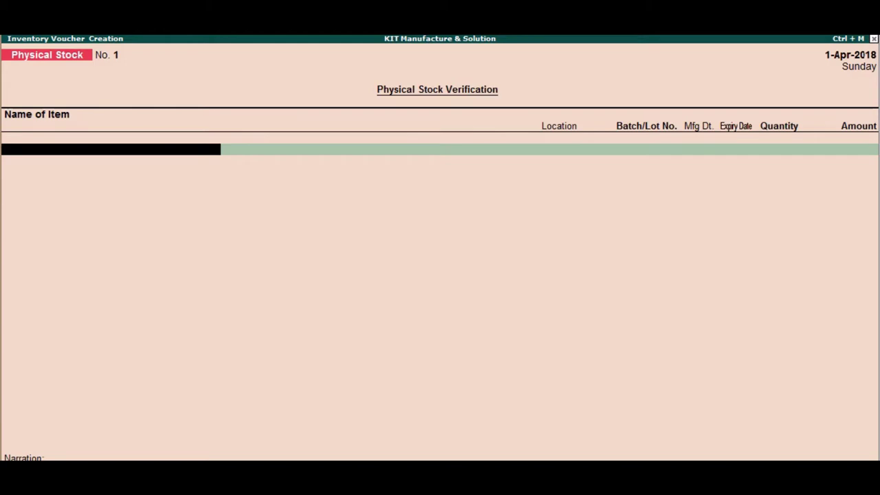
key(ctrl+F10)
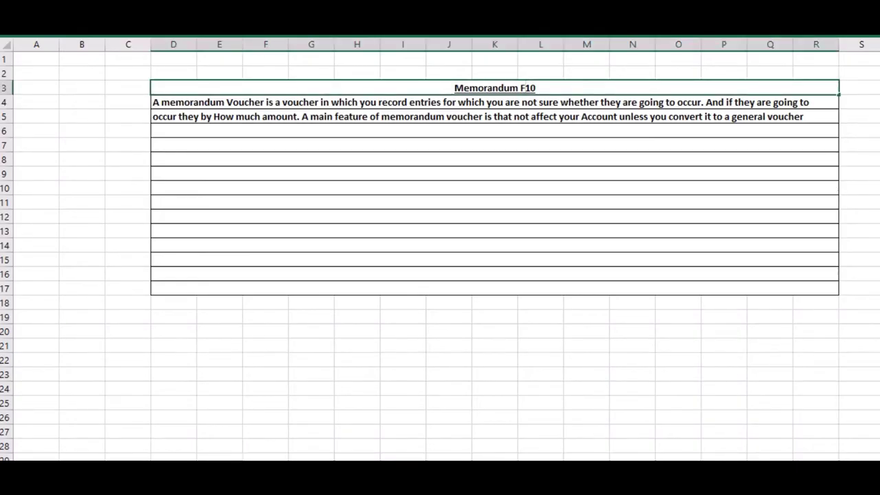
Switch to the Excel notes and insert "Ctrl" before F10 in the Memorandum heading in row 3
double_click(519, 89)
text(Ct)
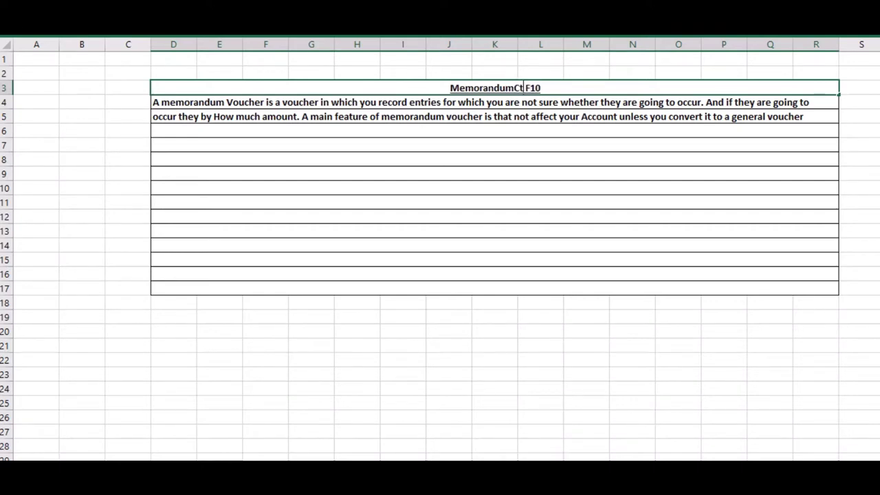
text(rl)
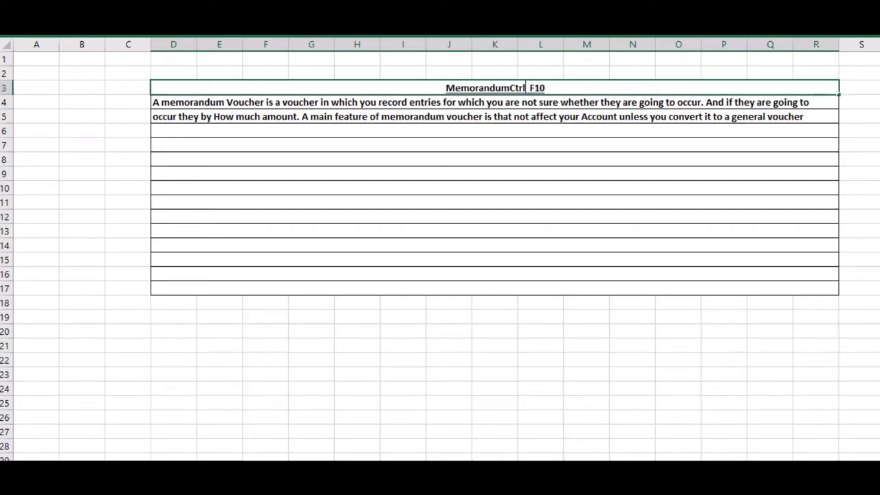
key(Left)
key(Left)
key(Left)
key(Left)
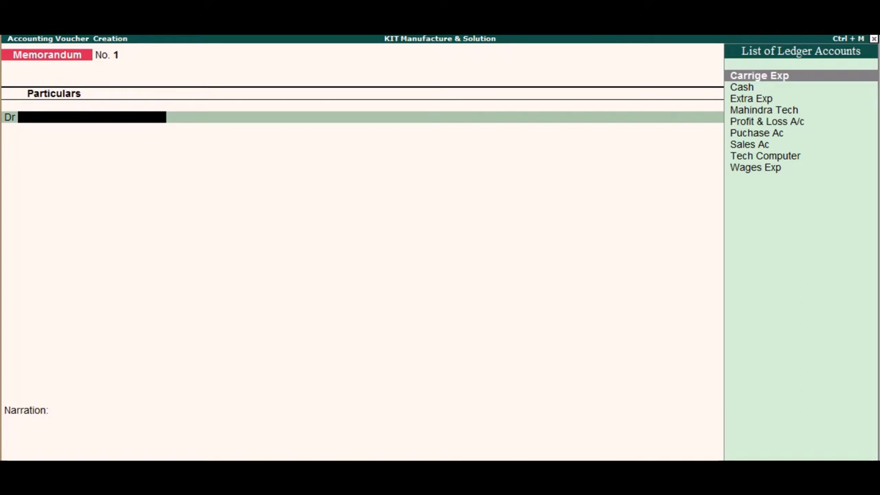
key(alt+c)
text(V)
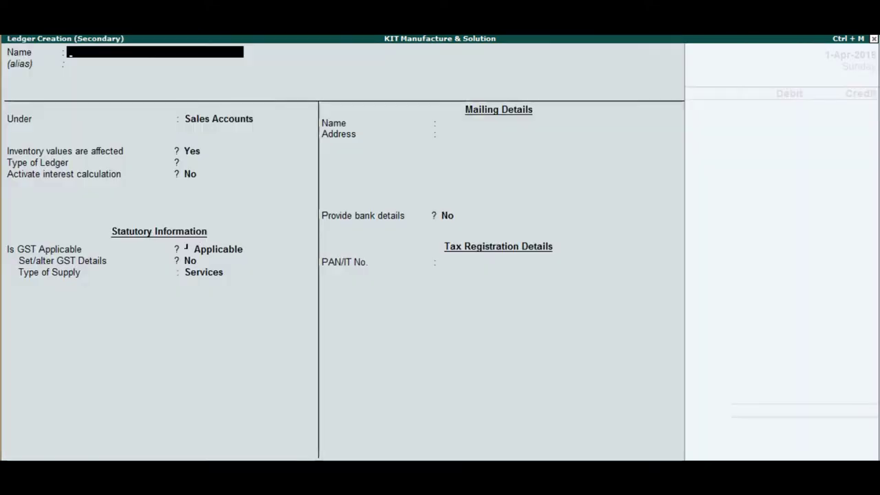
text(ival)
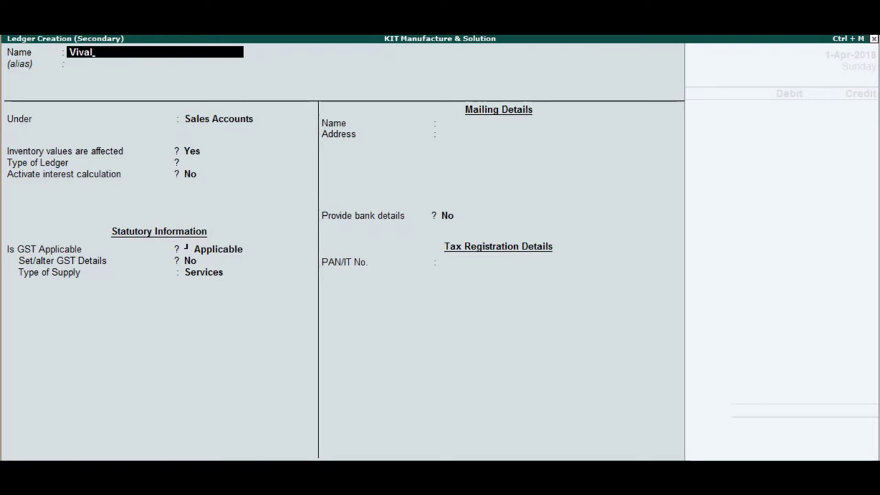
key(BackSpace)
key(BackSpace)
key(BackSpace)
key(BackSpace)
key(BackSpace)
key(Escape)
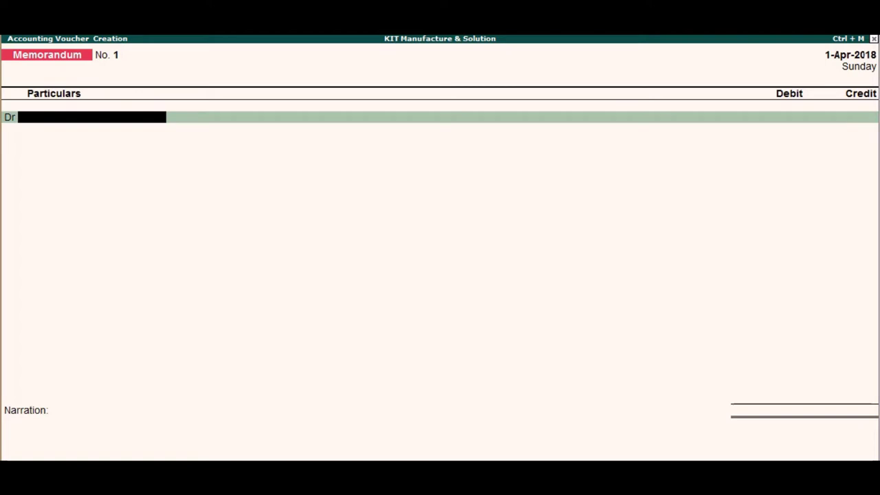
Start creating a ledger from the memorandum voucher in Tally and name it Office Exp
key(alt+c)
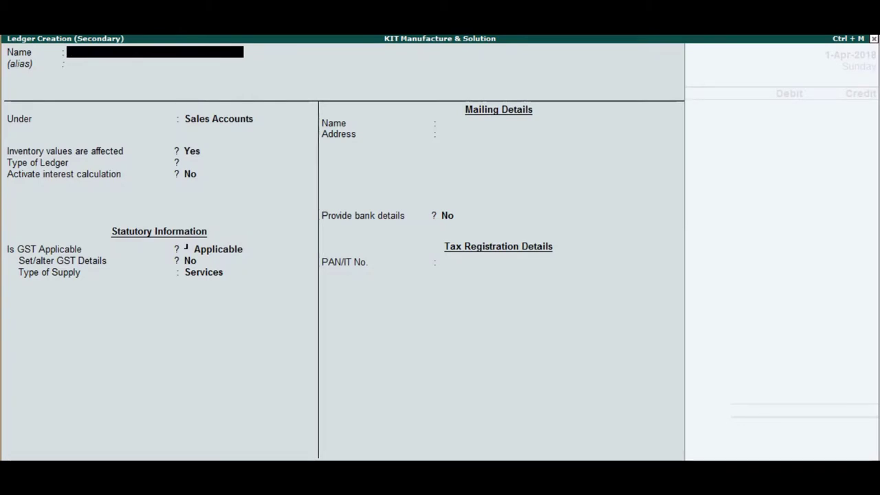
text(Office Exp)
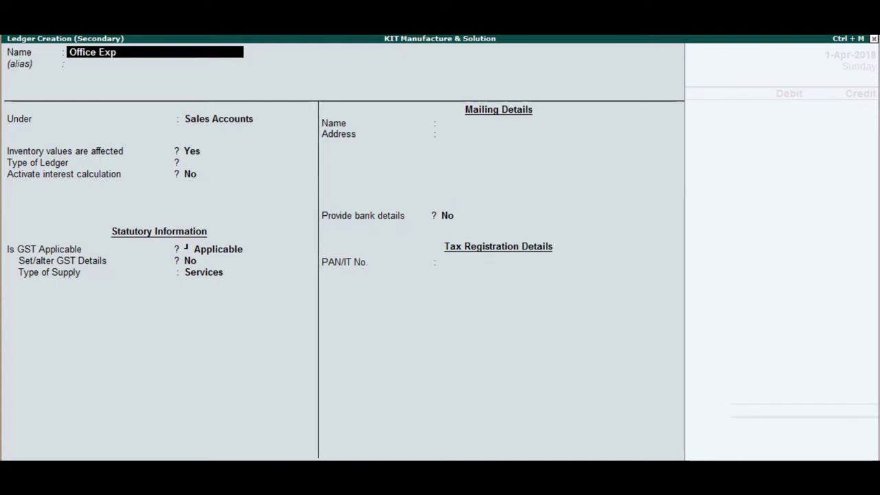